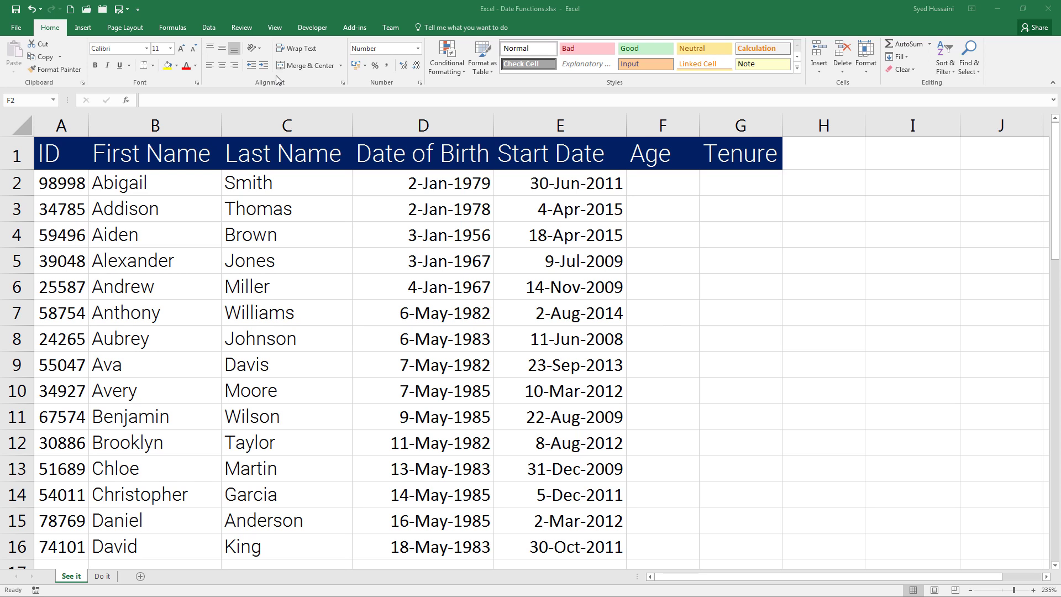
# Create a new blank workbook and enter =today() in A1 to show 01-12-2017
pyautogui.click(74, 10)
pyautogui.click(71, 10)
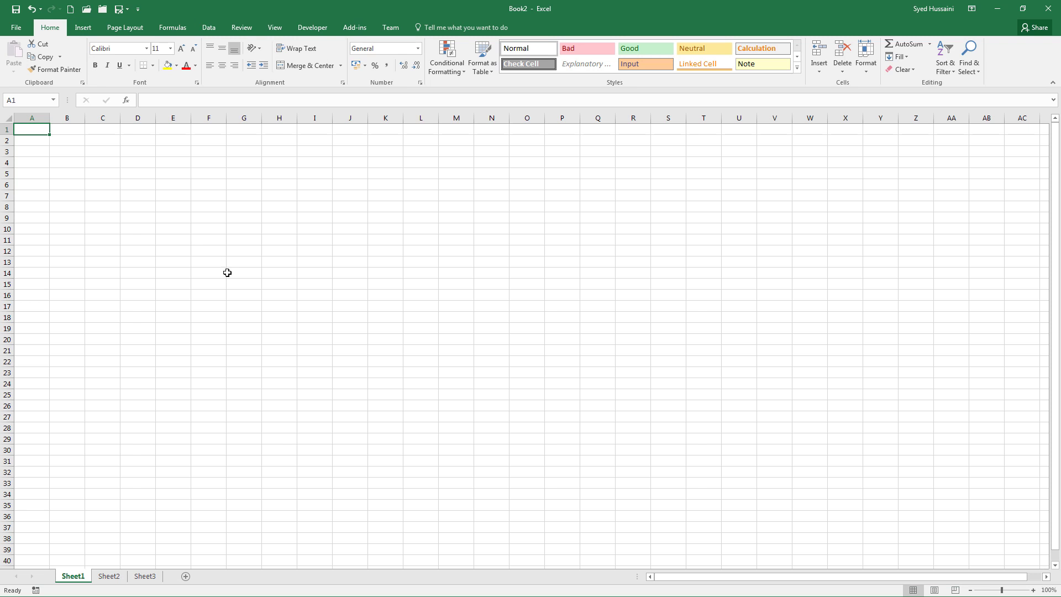
pyautogui.scroll(12, 228, 272)
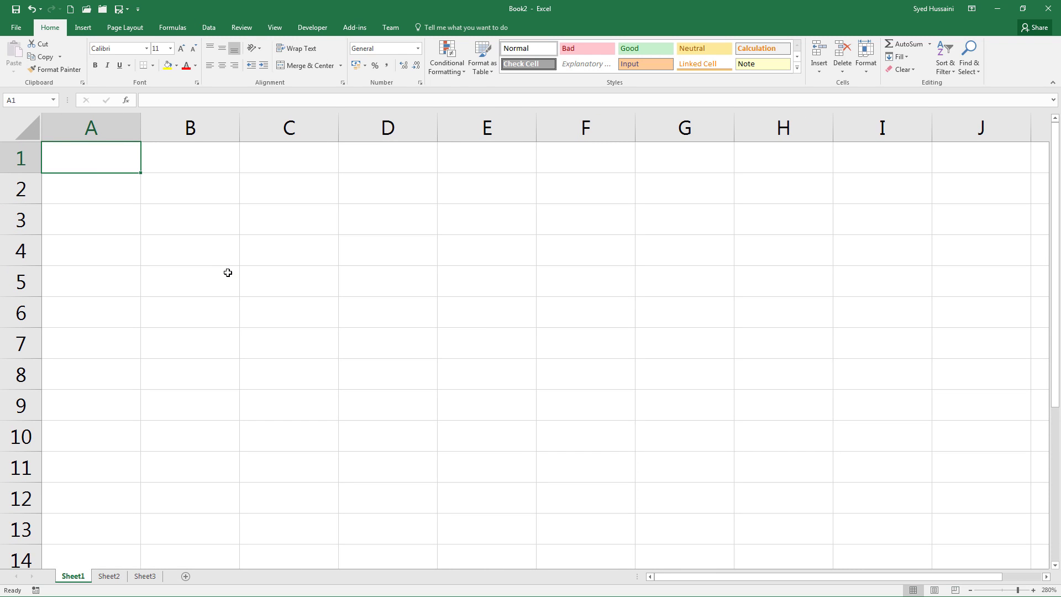
pyautogui.write('=today')
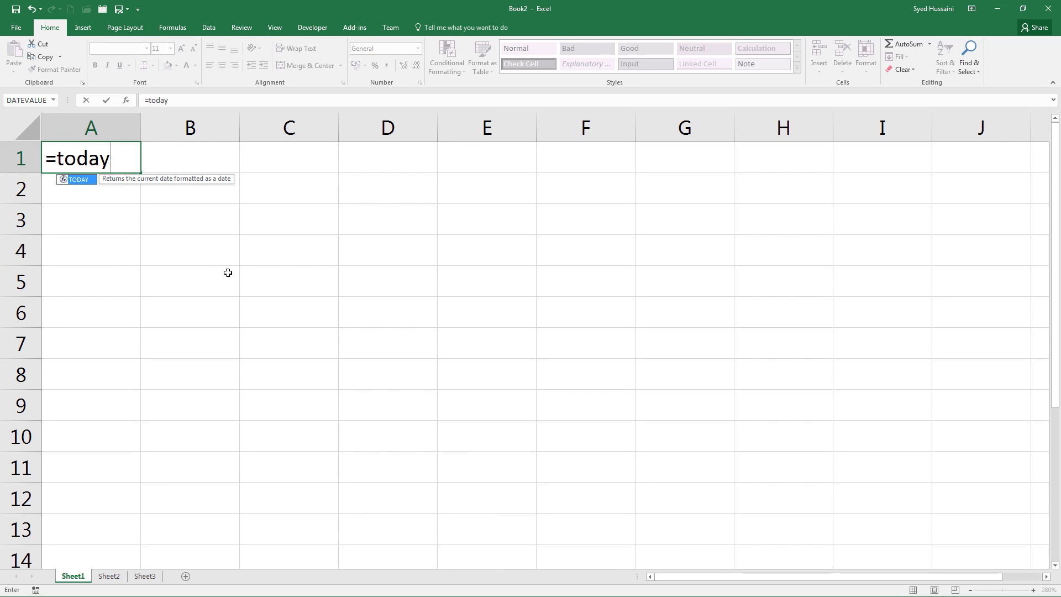
pyautogui.write('()')
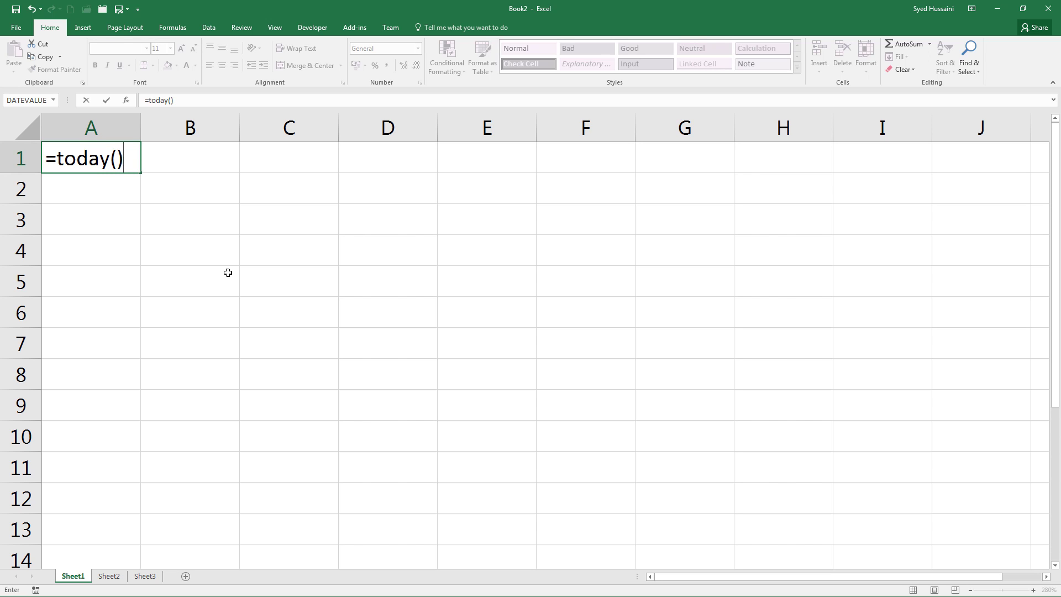
pyautogui.press('Return')
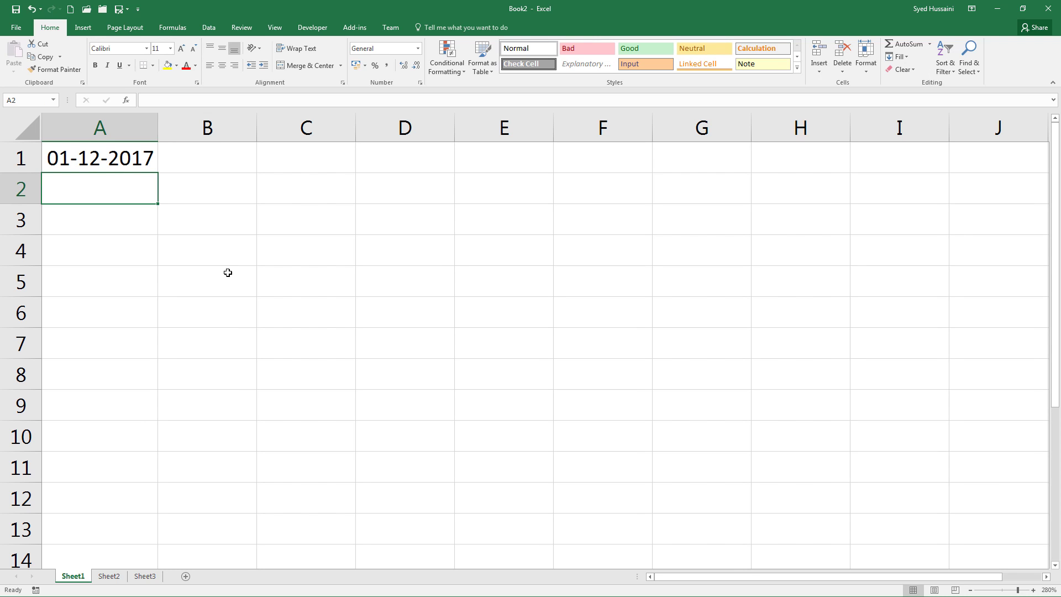
pyautogui.write('=n')
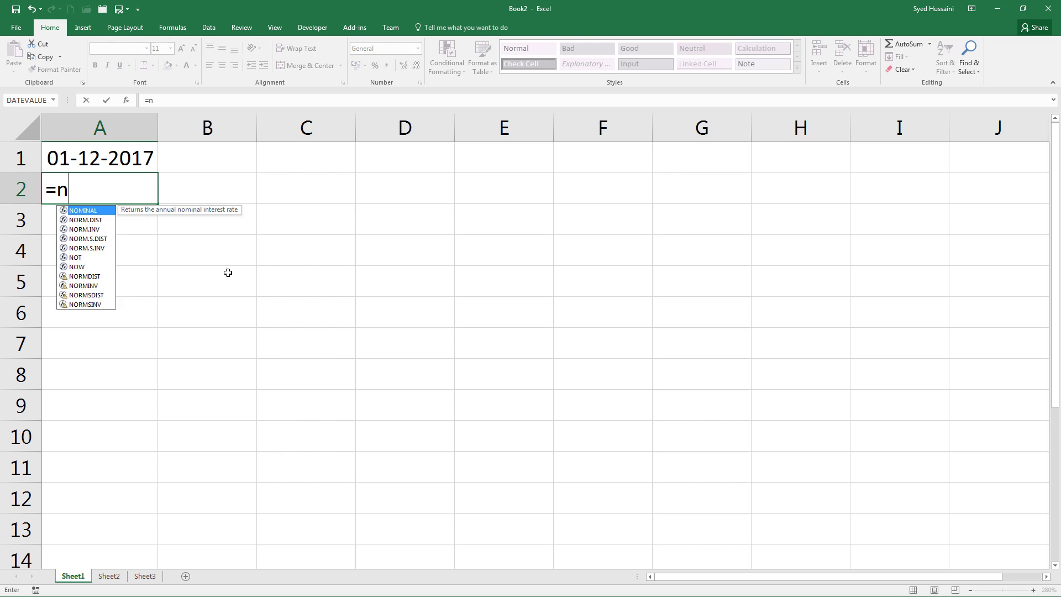
pyautogui.write('ow()')
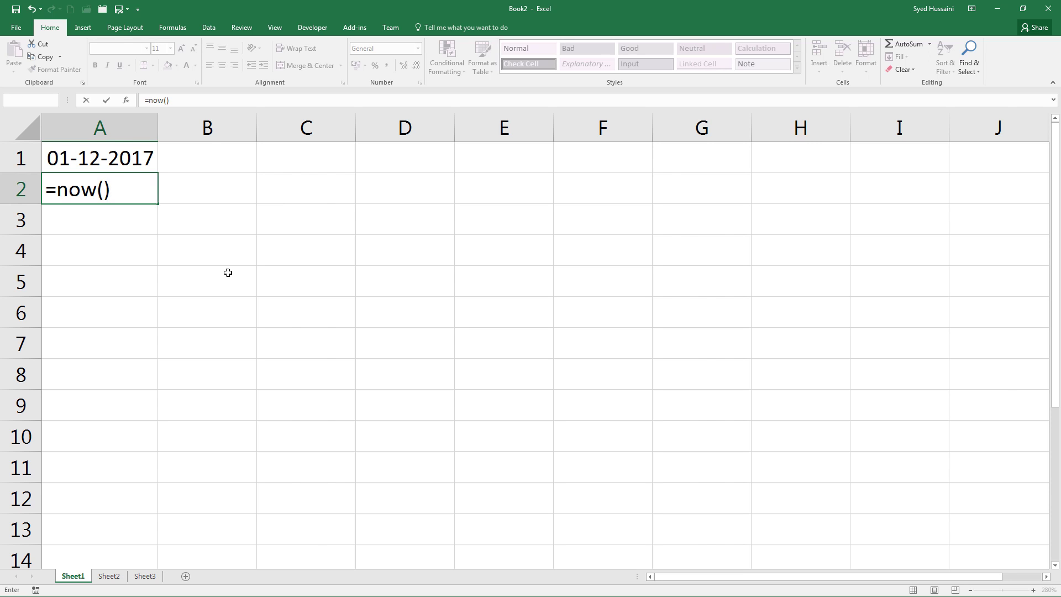
pyautogui.press('Return')
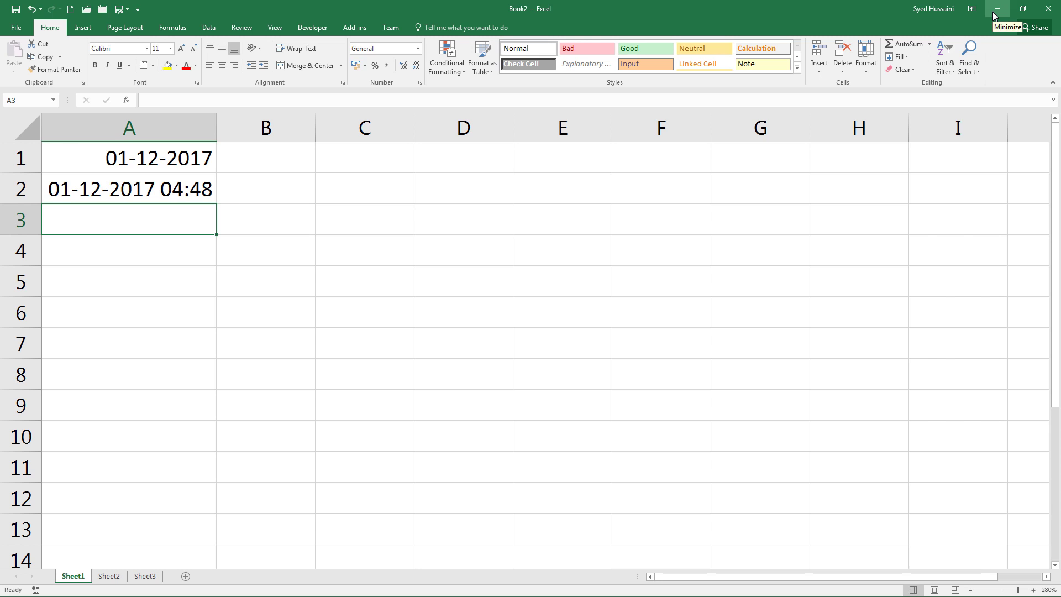
# Discard the Book2 scratch workbook and select Age cell F2 in Date Functions
pyautogui.click(1049, 8)
pyautogui.click(537, 318)
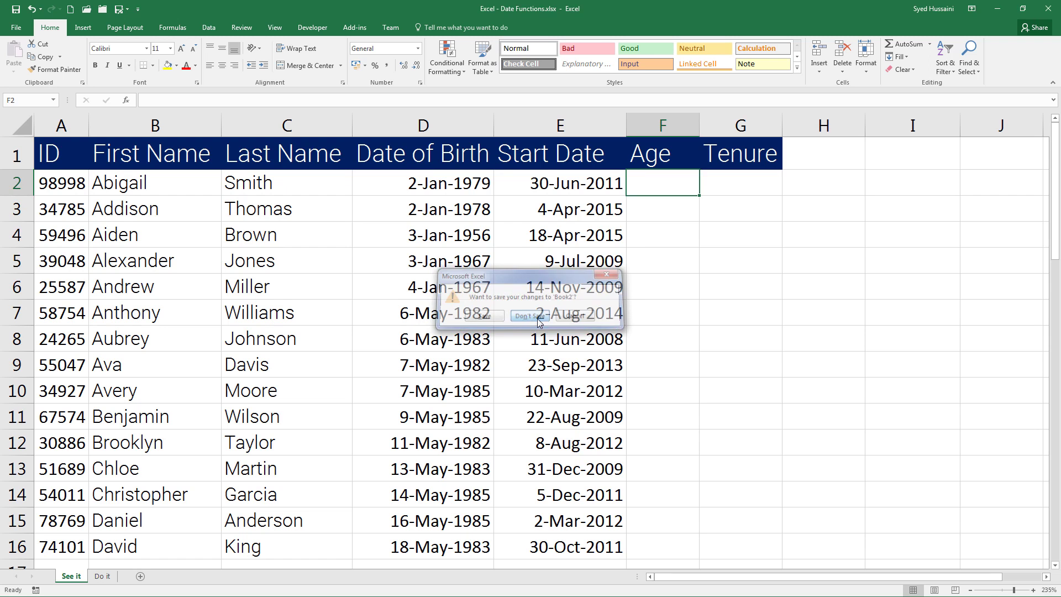
pyautogui.click(663, 238)
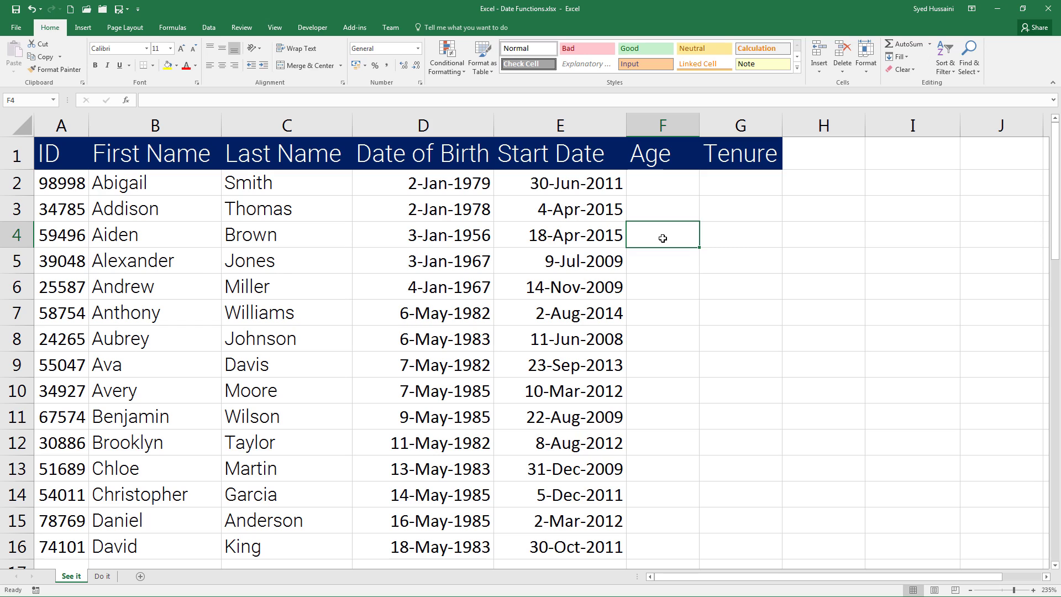
pyautogui.click(663, 187)
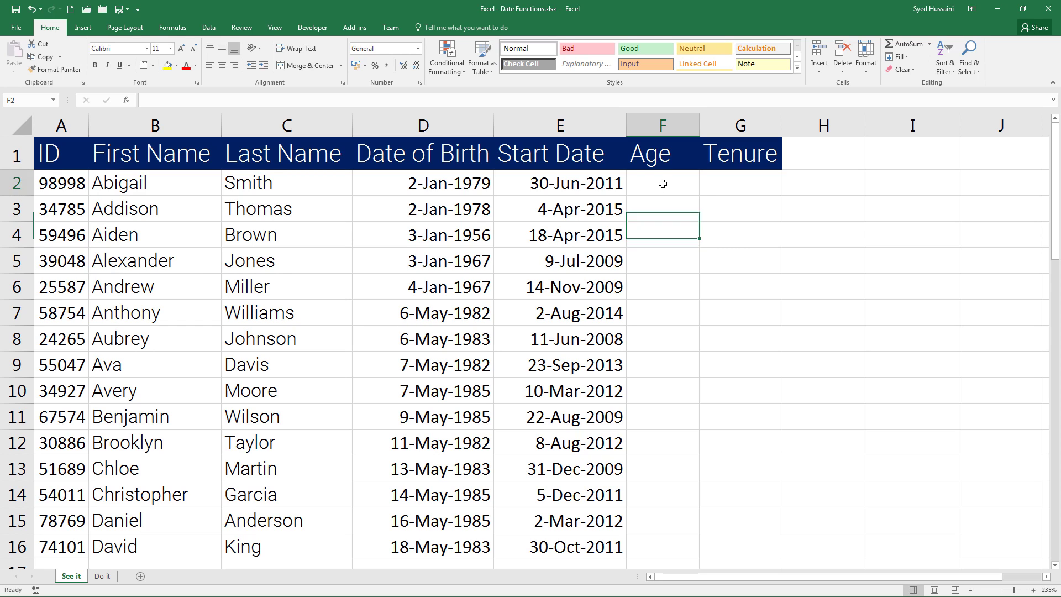
pyautogui.click(734, 189)
pyautogui.click(677, 183)
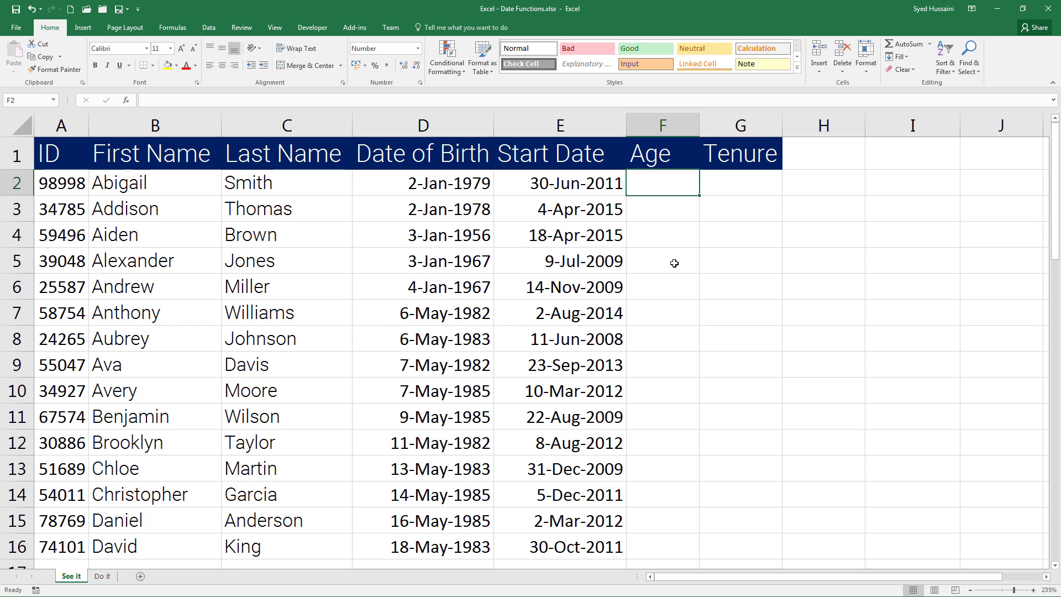
# Enter =TODAY()-D2 in F2, giving 14213.00 days, and widen column F
pyautogui.write('=')
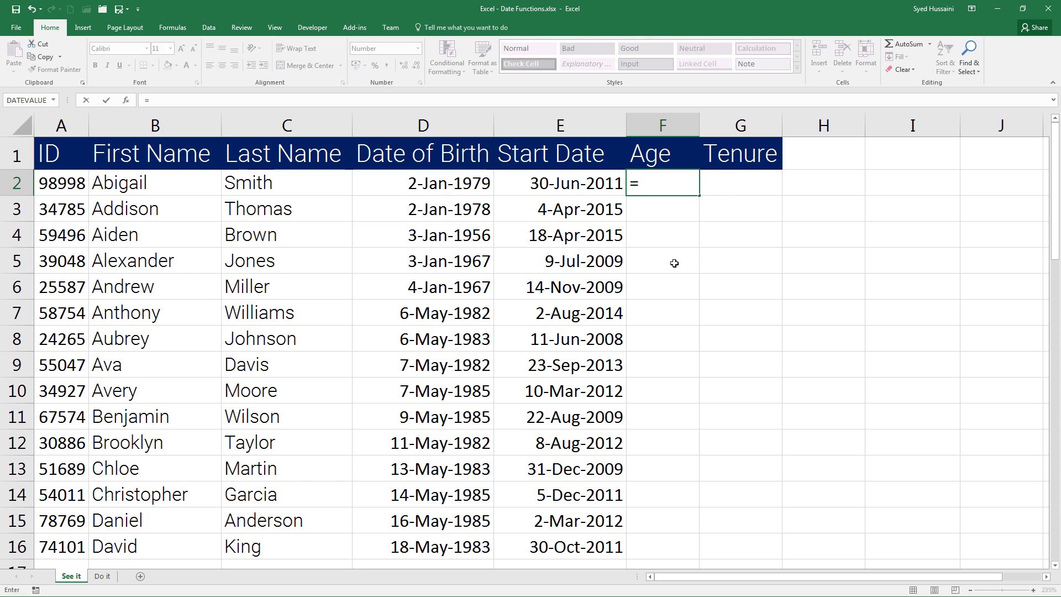
pyautogui.write('today')
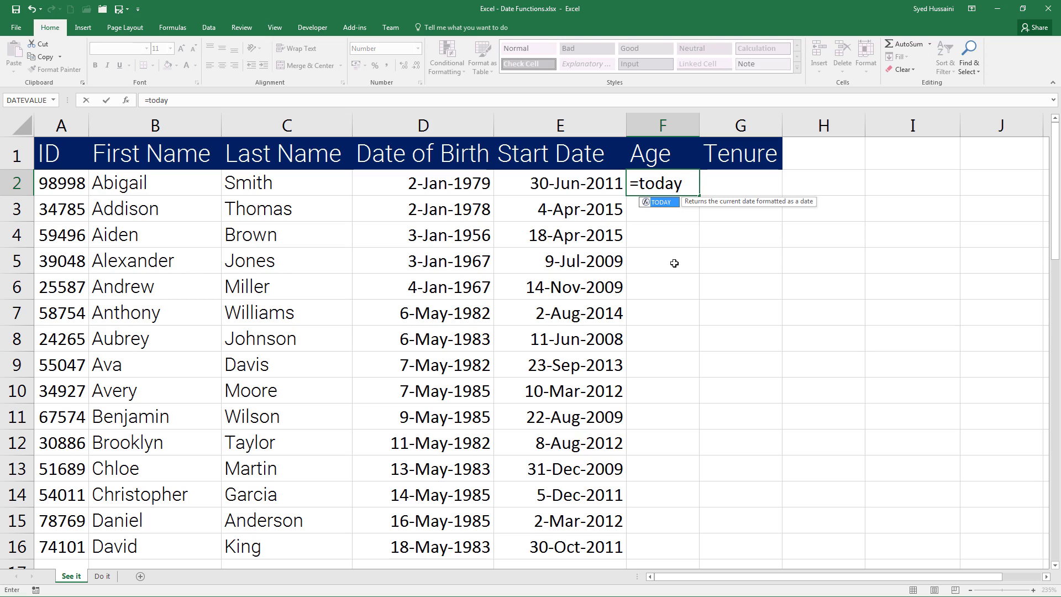
pyautogui.write('()')
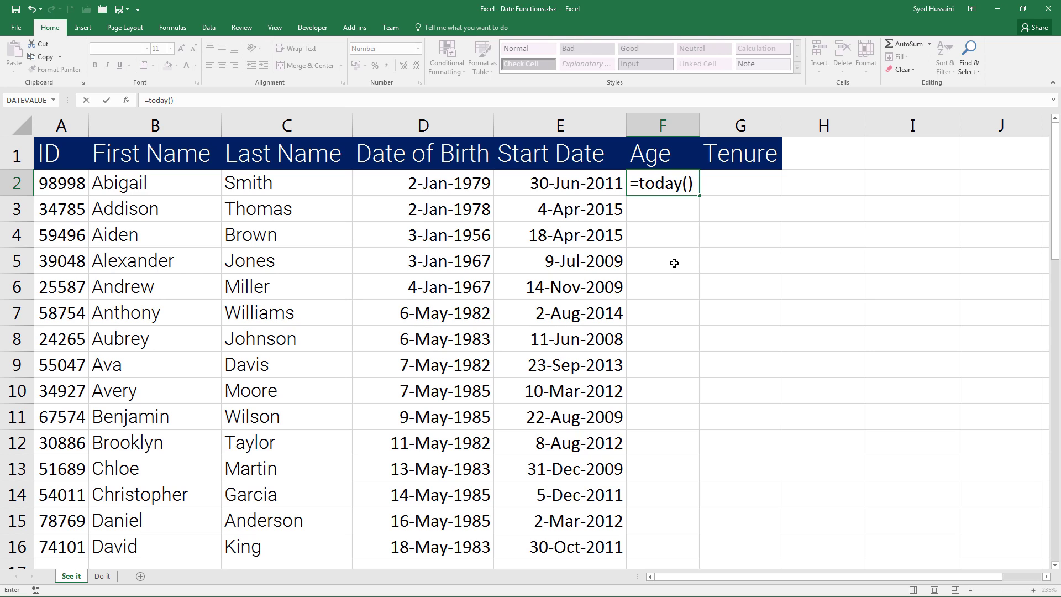
pyautogui.write('-')
pyautogui.click(429, 183)
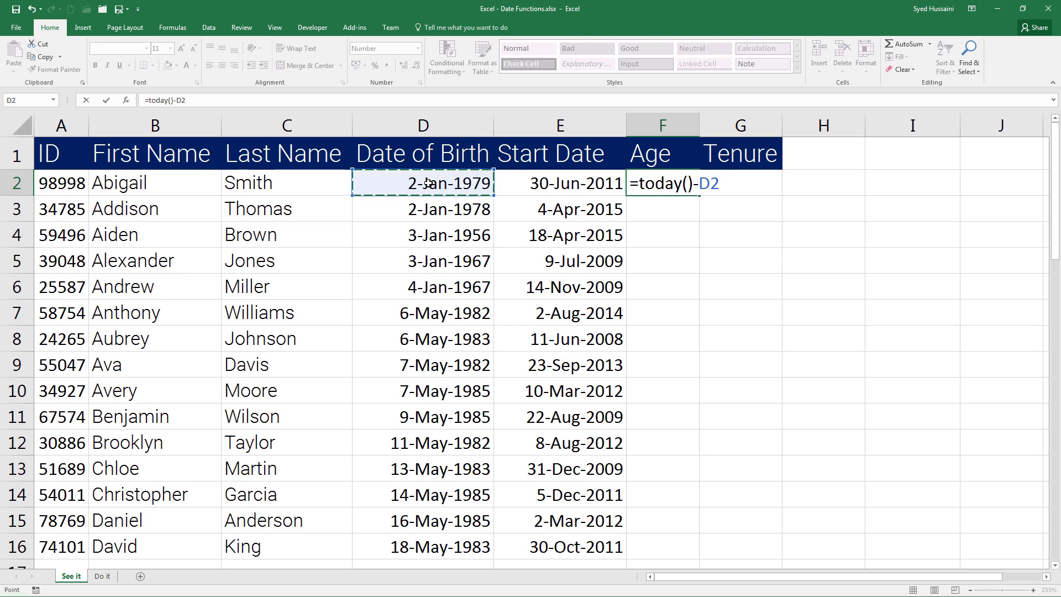
pyautogui.press('Return')
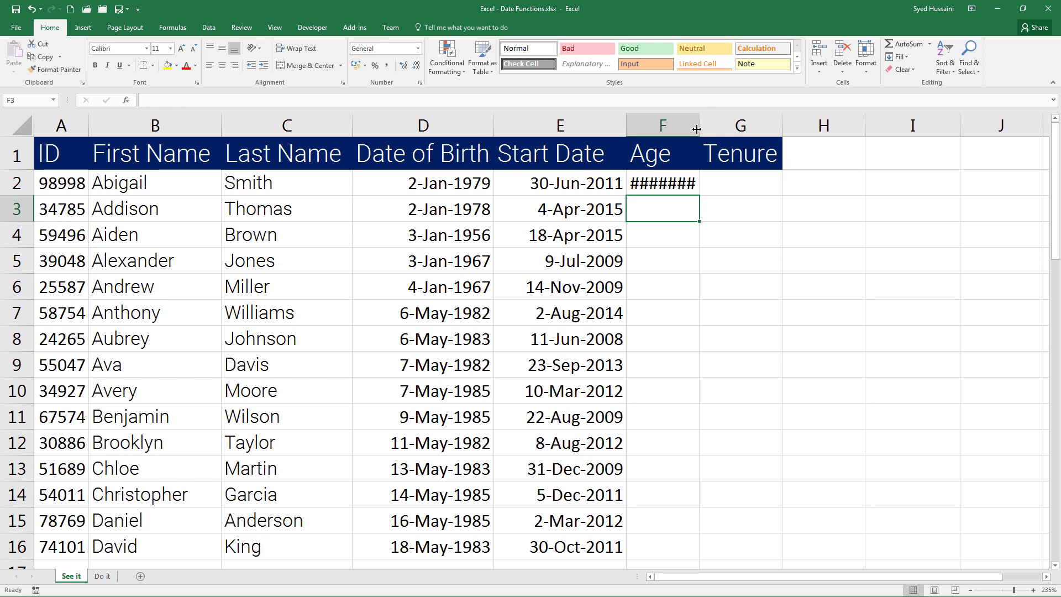
pyautogui.moveTo(700, 126); pyautogui.dragTo(759, 126)
# Change the F2 formula to =(TODAY()-D2)/365.25 so it shows an age of 38.91
pyautogui.click(728, 183)
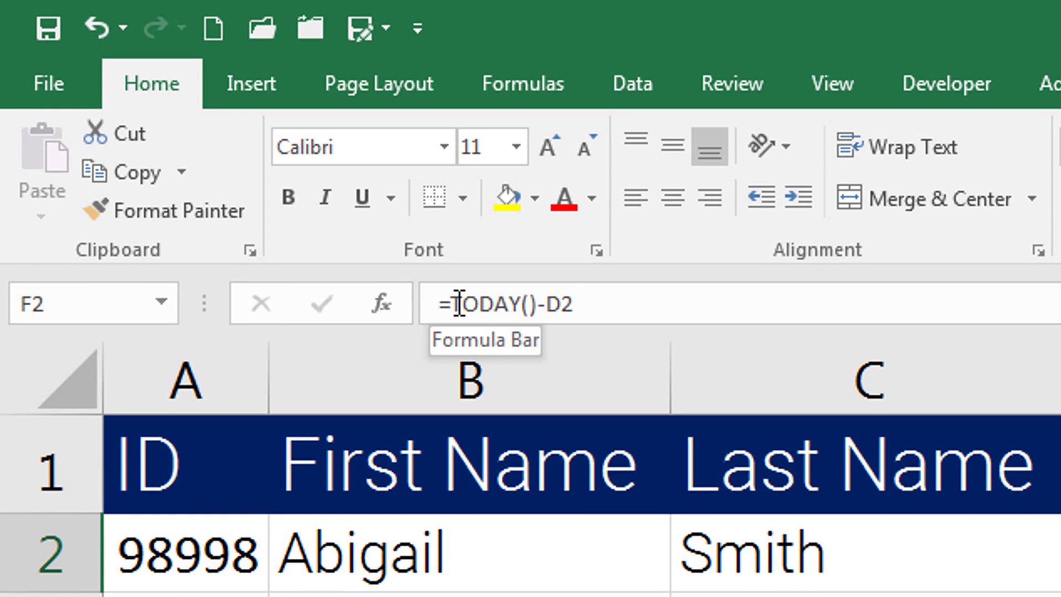
pyautogui.click(451, 303)
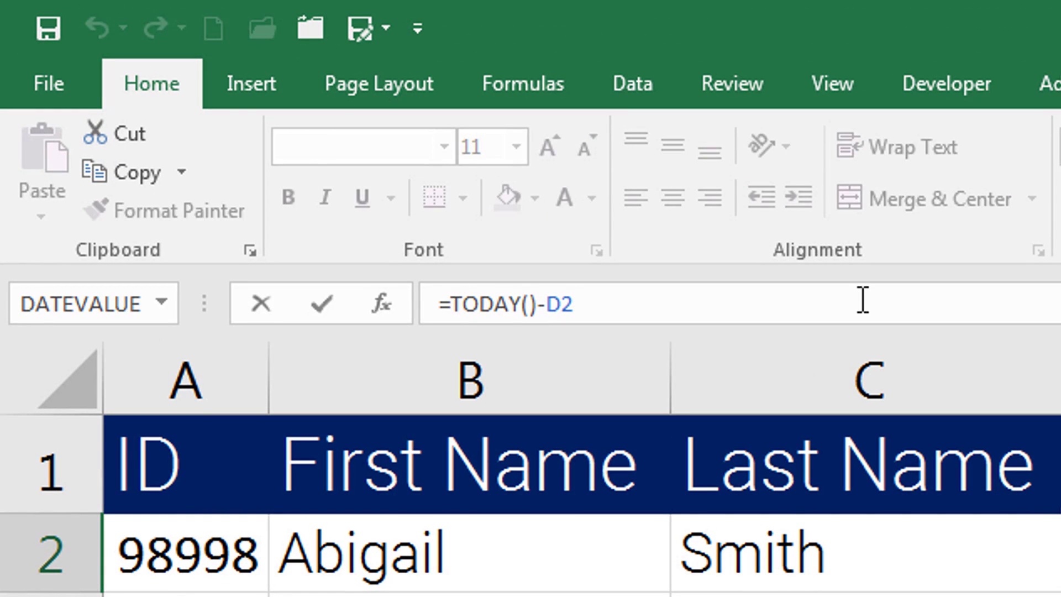
pyautogui.write('(')
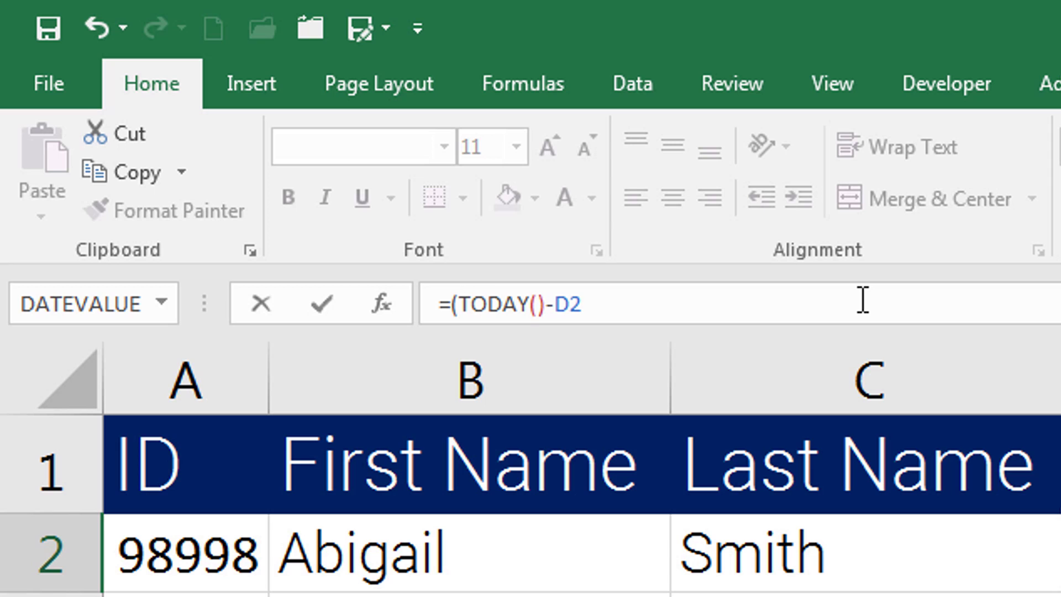
pyautogui.click(825, 307)
pyautogui.write(')/')
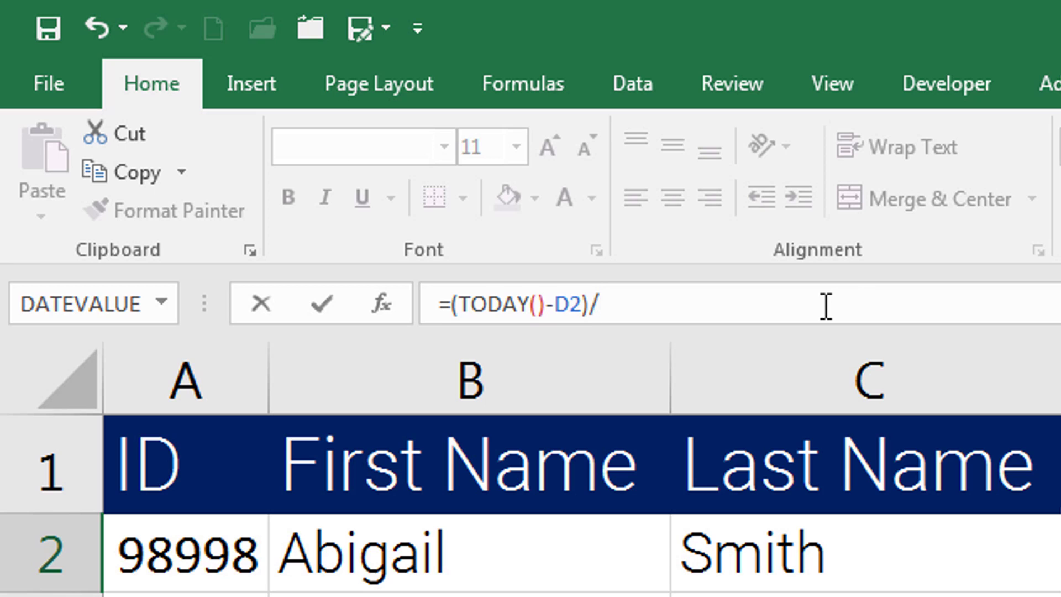
pyautogui.write('365.25')
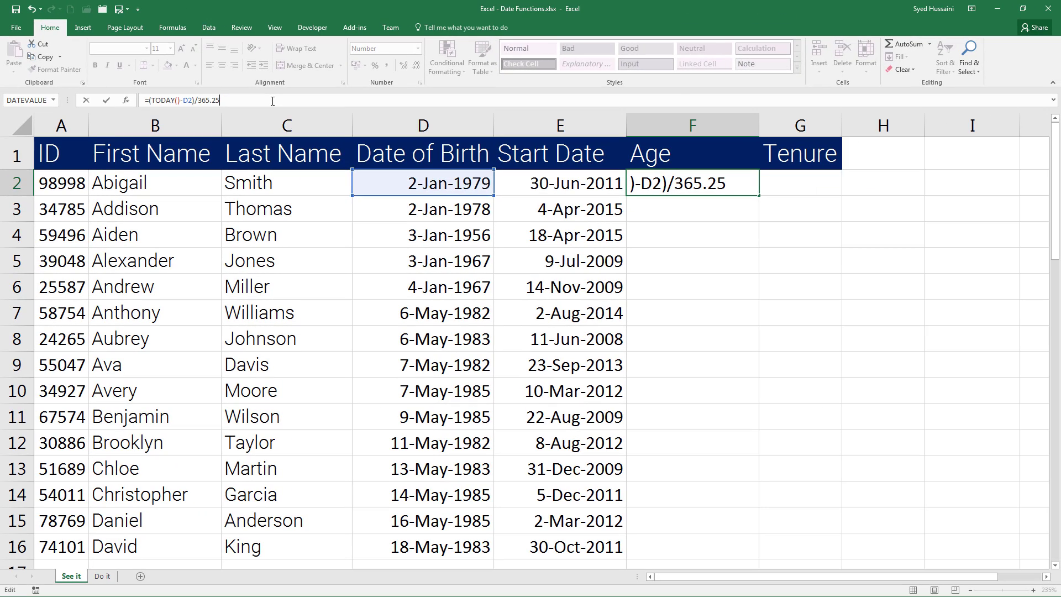
pyautogui.press('Return')
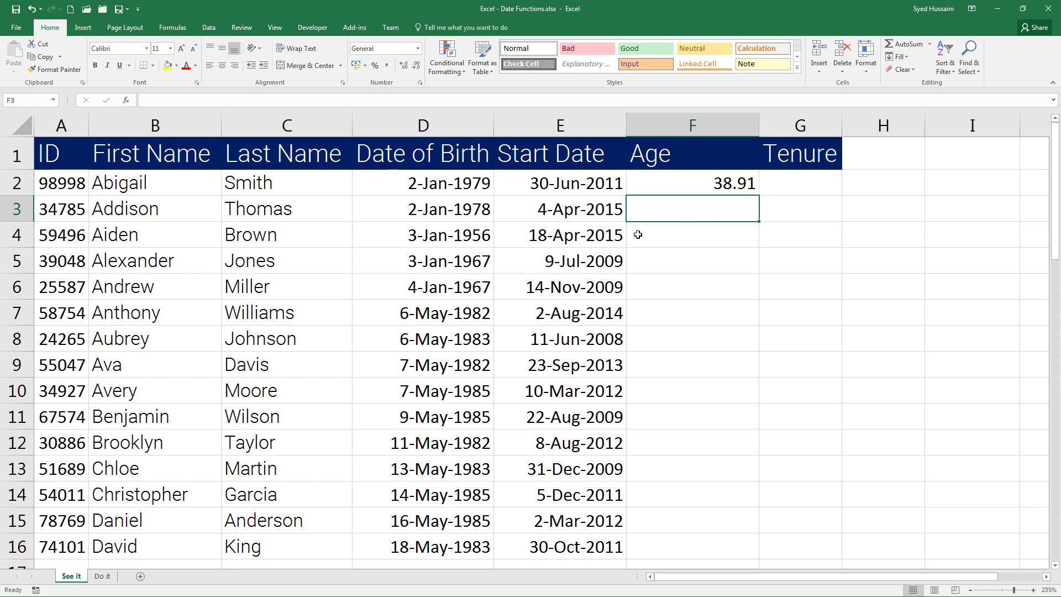
pyautogui.click(692, 183)
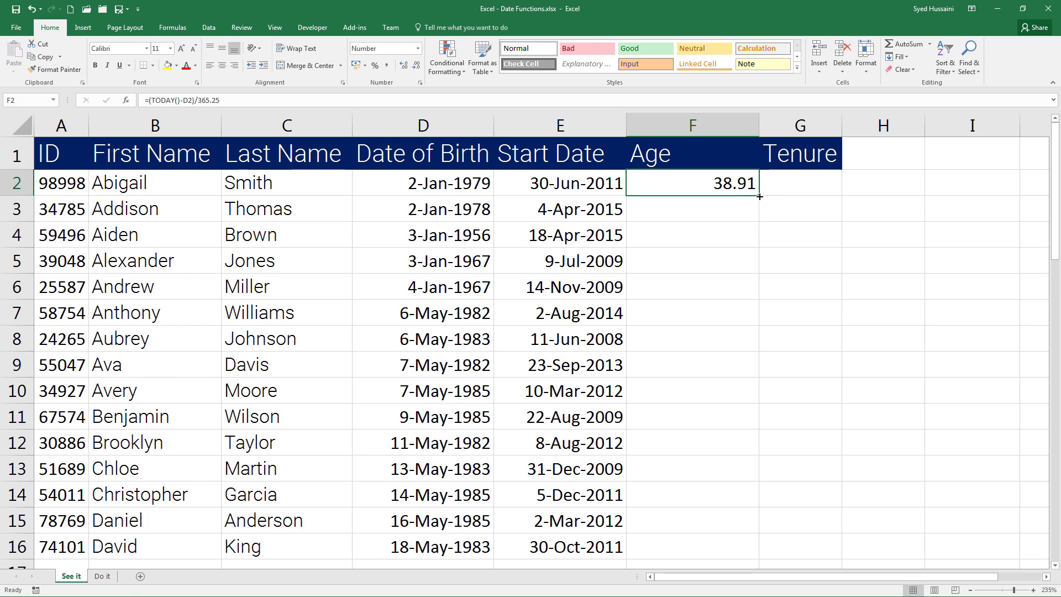
# Fill the F2 Age formula down to F16, giving ages from 32.54 to 61.91
pyautogui.moveTo(759, 195); pyautogui.dragTo(761, 554)
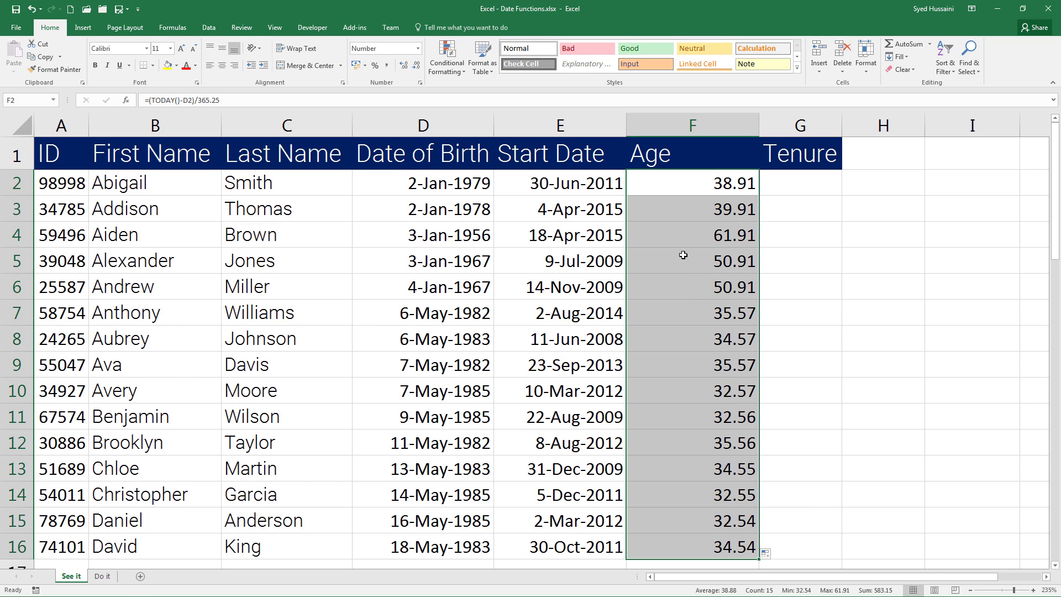
pyautogui.click(695, 189)
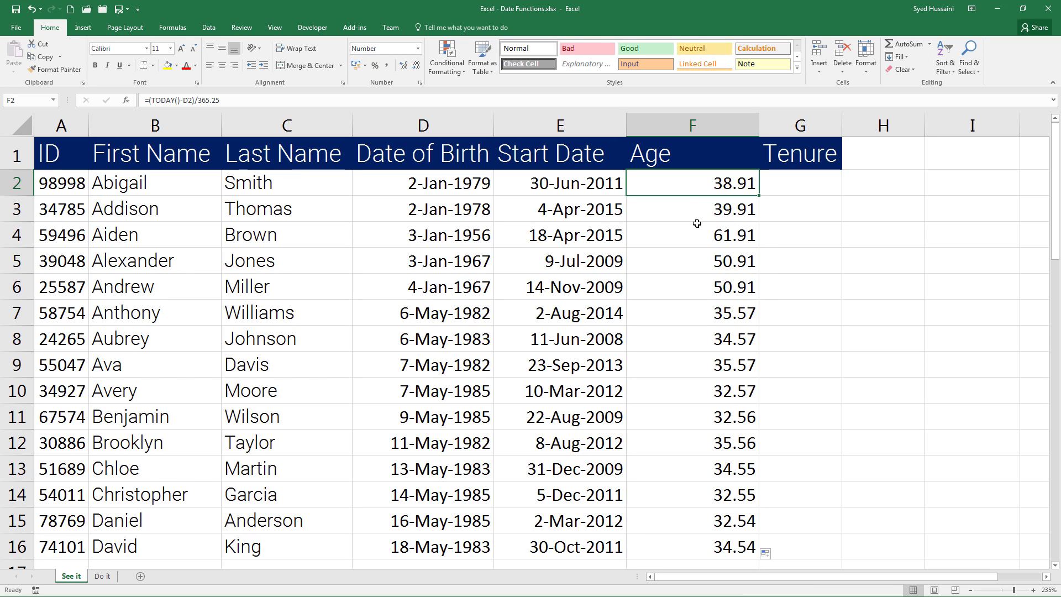